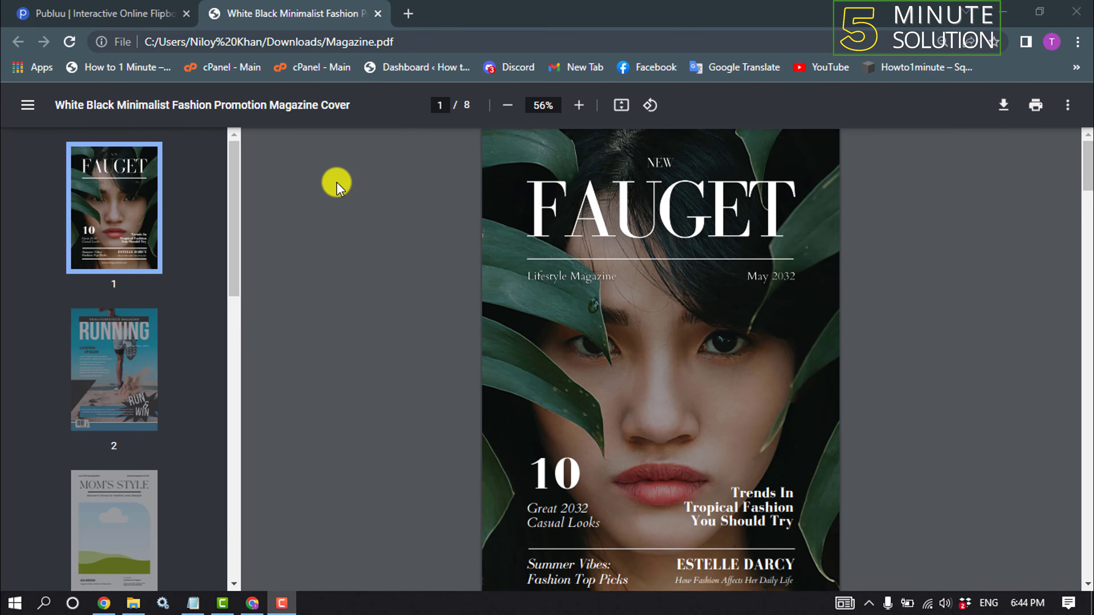
Step: On the Publuu site, start Make Your Magazine and register a free account with name, e-mail and password
{"action": "scroll", "coordinate": [391, 298], "scroll_direction": "down", "scroll_amount": 3}
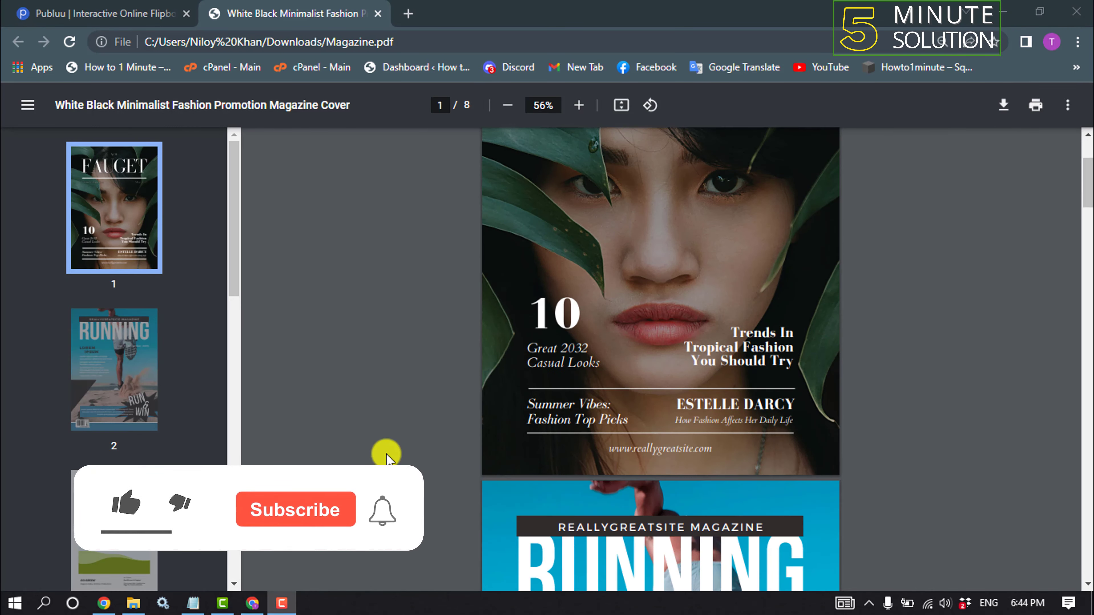
{"action": "scroll", "coordinate": [542, 376], "scroll_direction": "down", "scroll_amount": 20}
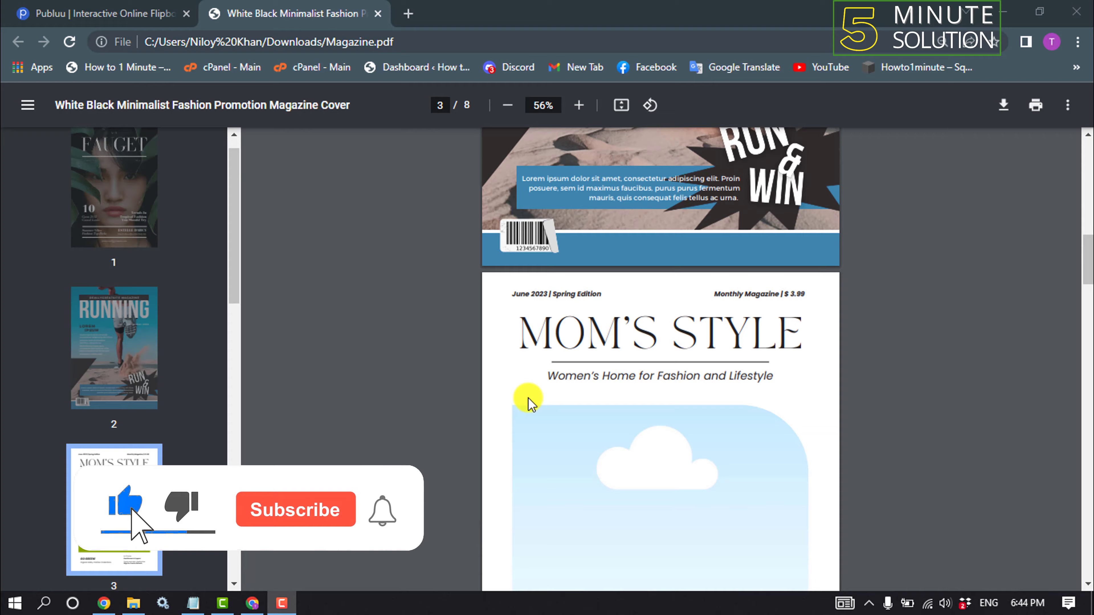
{"action": "scroll", "coordinate": [525, 413], "scroll_direction": "down", "scroll_amount": 5}
{"action": "scroll", "coordinate": [516, 426], "scroll_direction": "up", "scroll_amount": 20}
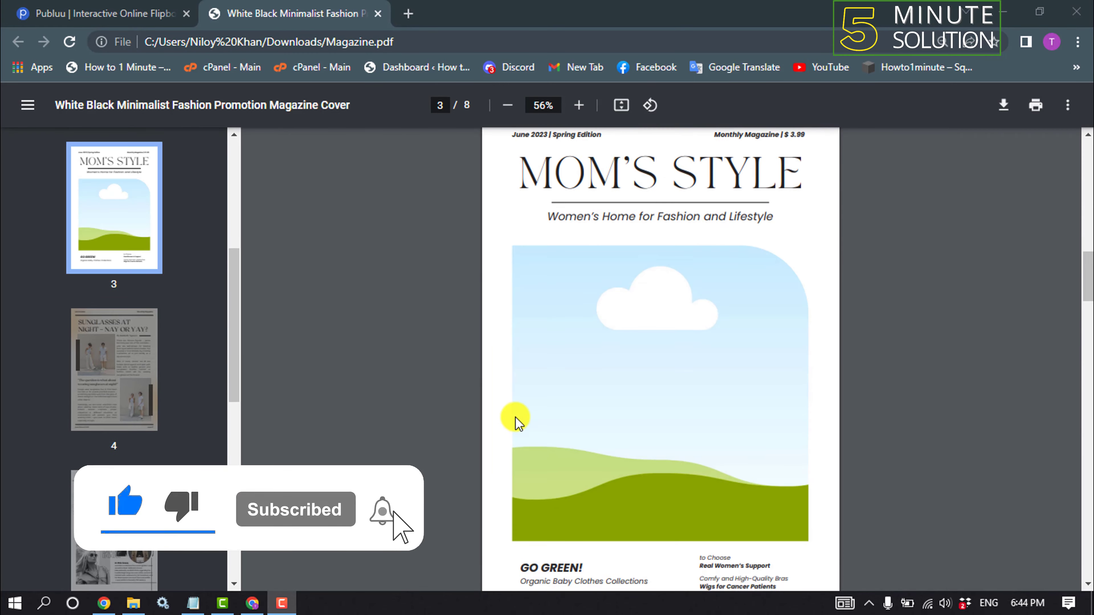
{"action": "scroll", "coordinate": [516, 415], "scroll_direction": "up", "scroll_amount": 7}
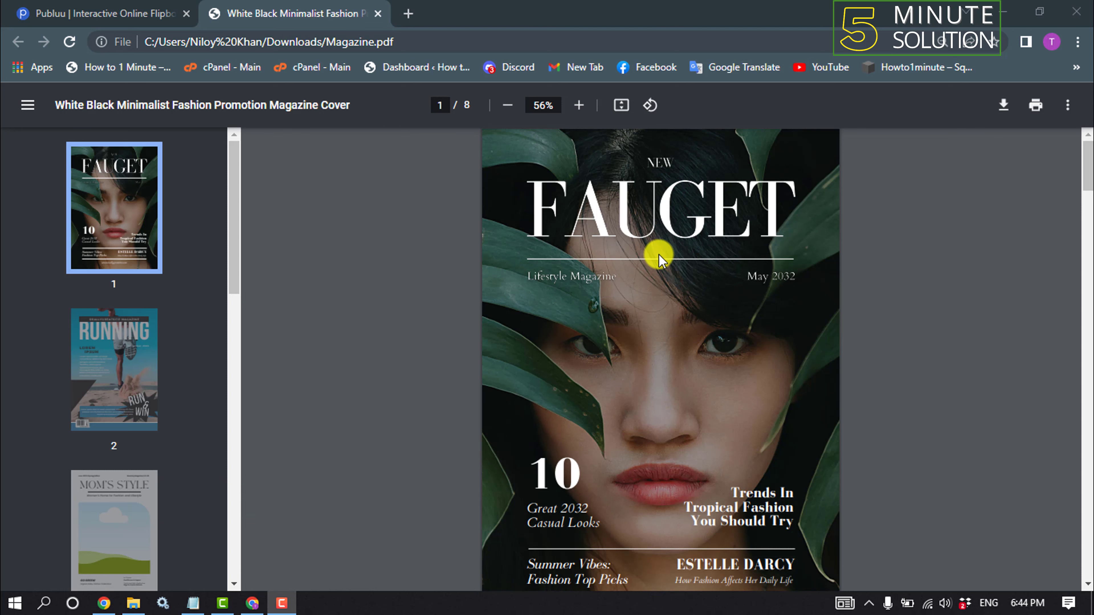
{"action": "left_click", "coordinate": [26, 14]}
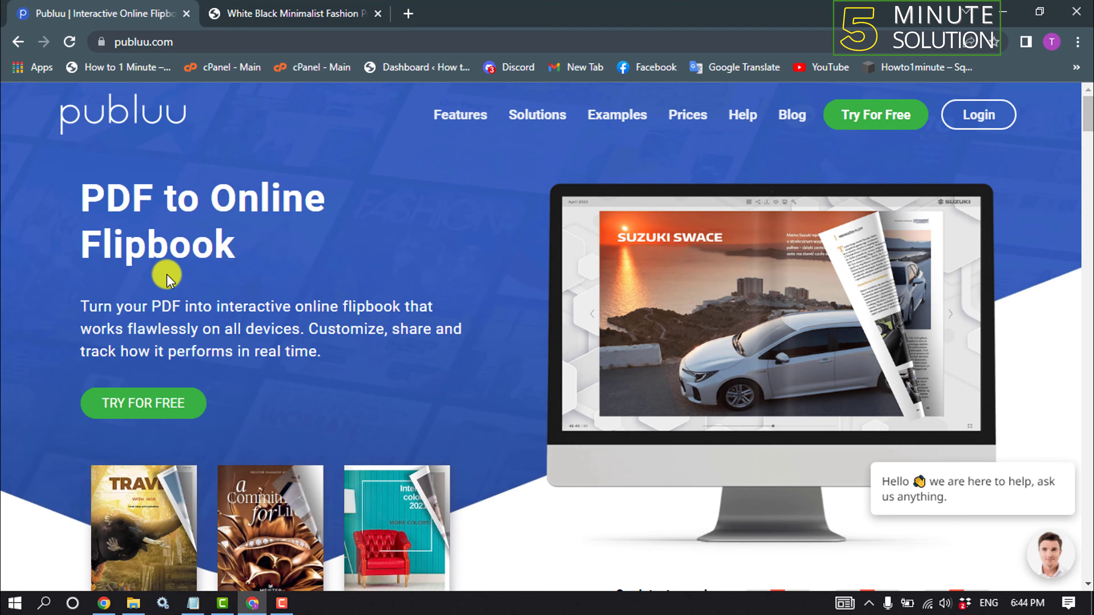
{"action": "left_click_drag", "start_coordinate": [1087, 116], "coordinate": [1088, 579]}
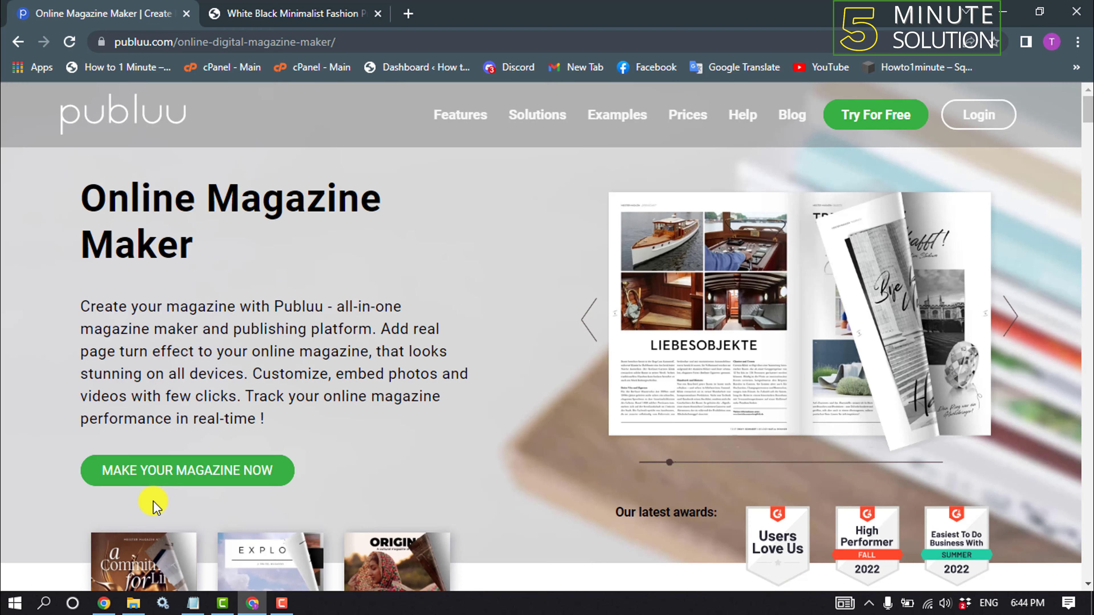
{"action": "left_click", "coordinate": [232, 473]}
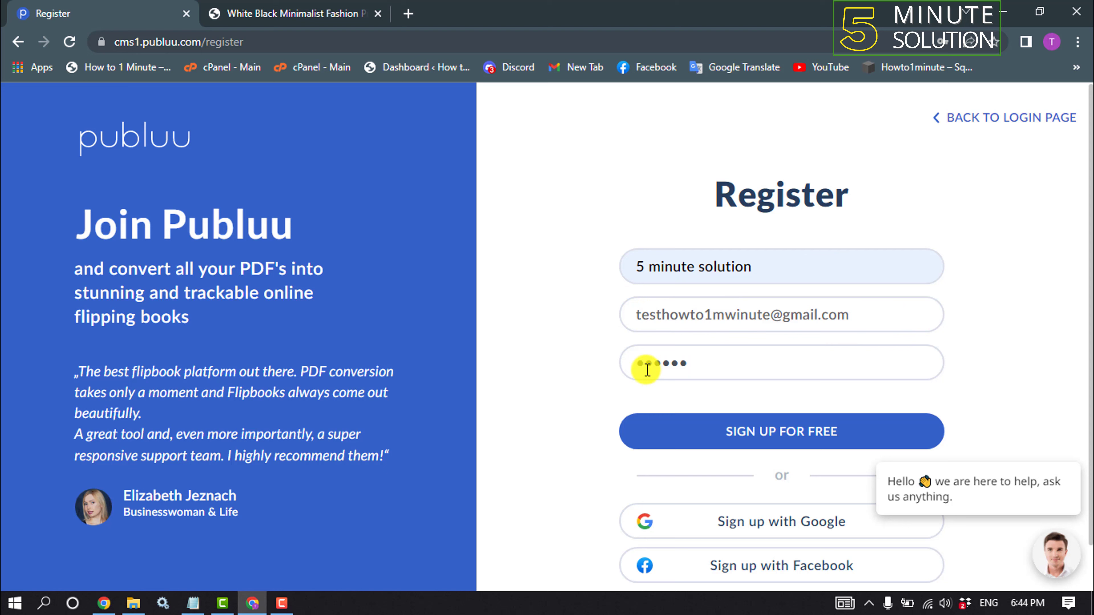
{"action": "left_click", "coordinate": [764, 435]}
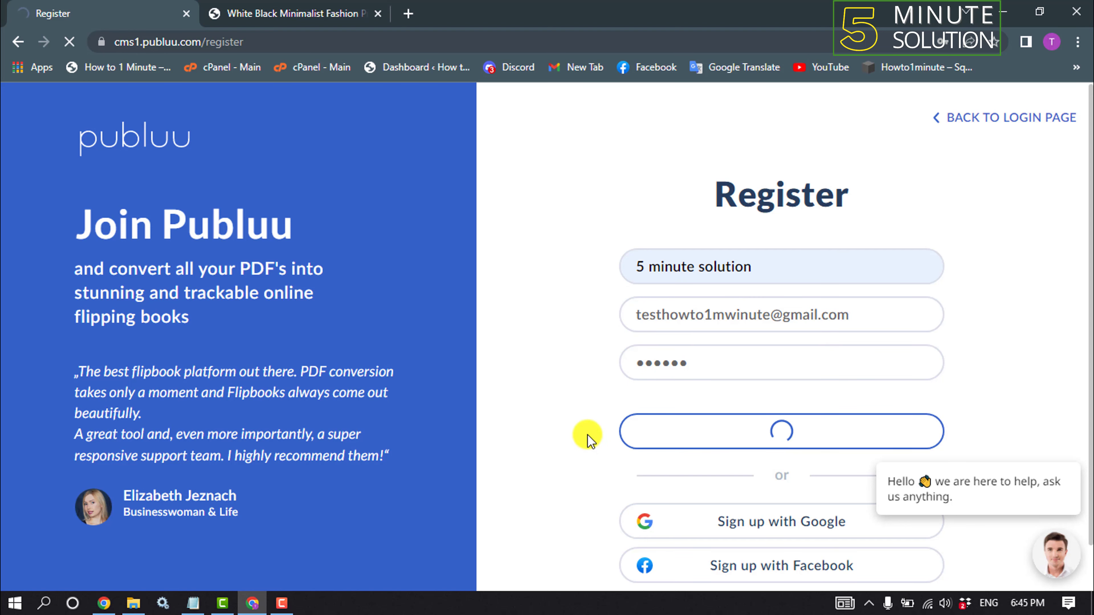
{"action": "scroll", "coordinate": [577, 457], "scroll_direction": "down", "scroll_amount": 2}
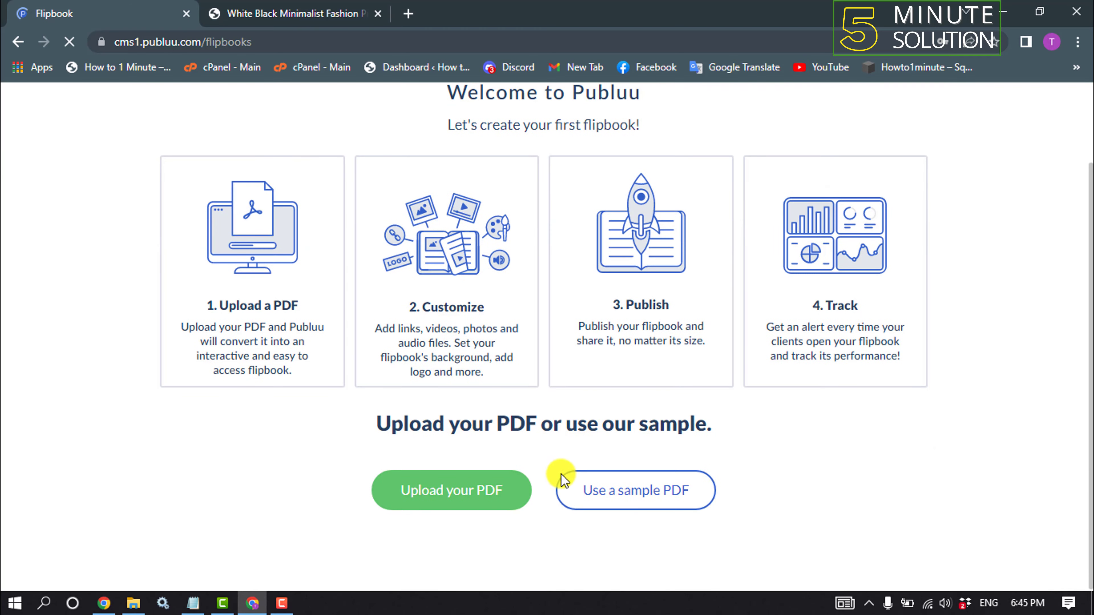
Step: Upload Magazine.pdf from Downloads to create the flipbook
{"action": "left_click", "coordinate": [476, 503]}
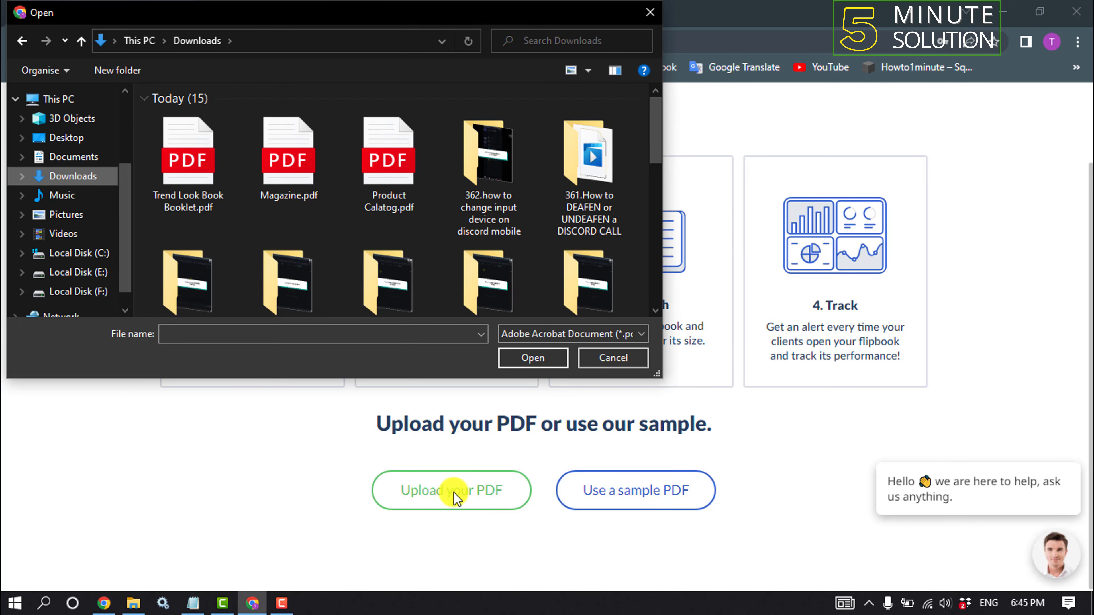
{"action": "left_click", "coordinate": [297, 190]}
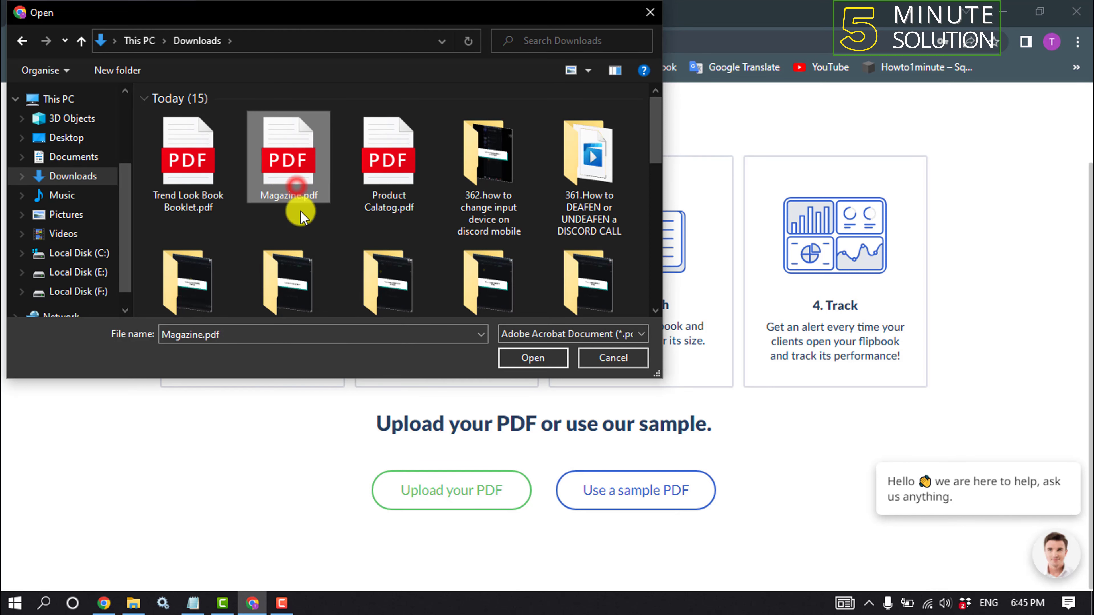
{"action": "left_click", "coordinate": [534, 359]}
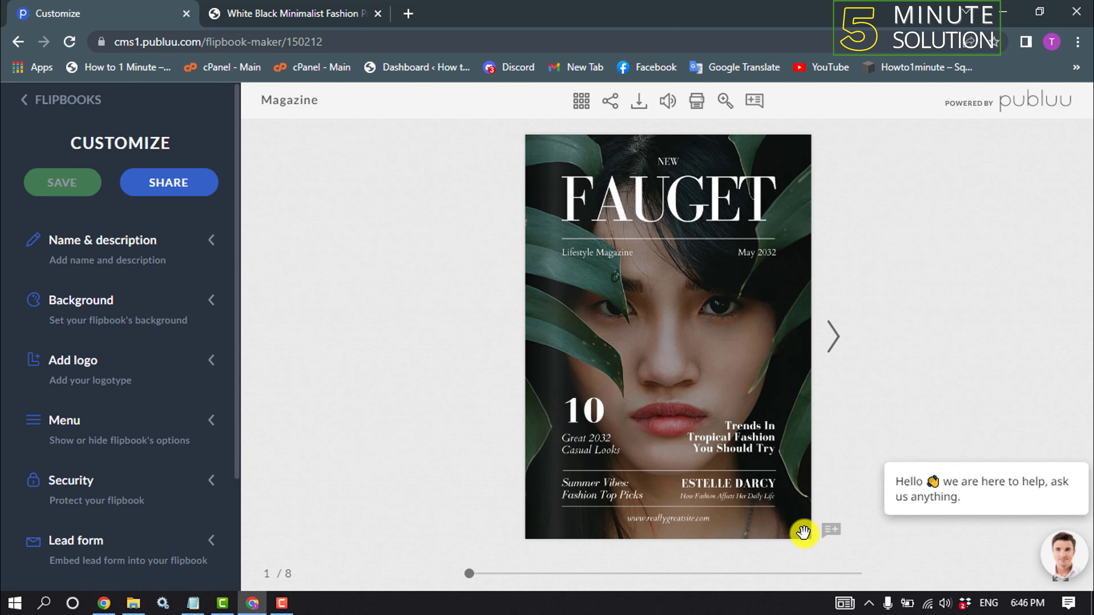
Step: Flip through the flipbook from the cover to the pages 6–7 spread
{"action": "left_click_drag", "start_coordinate": [790, 519], "coordinate": [495, 345]}
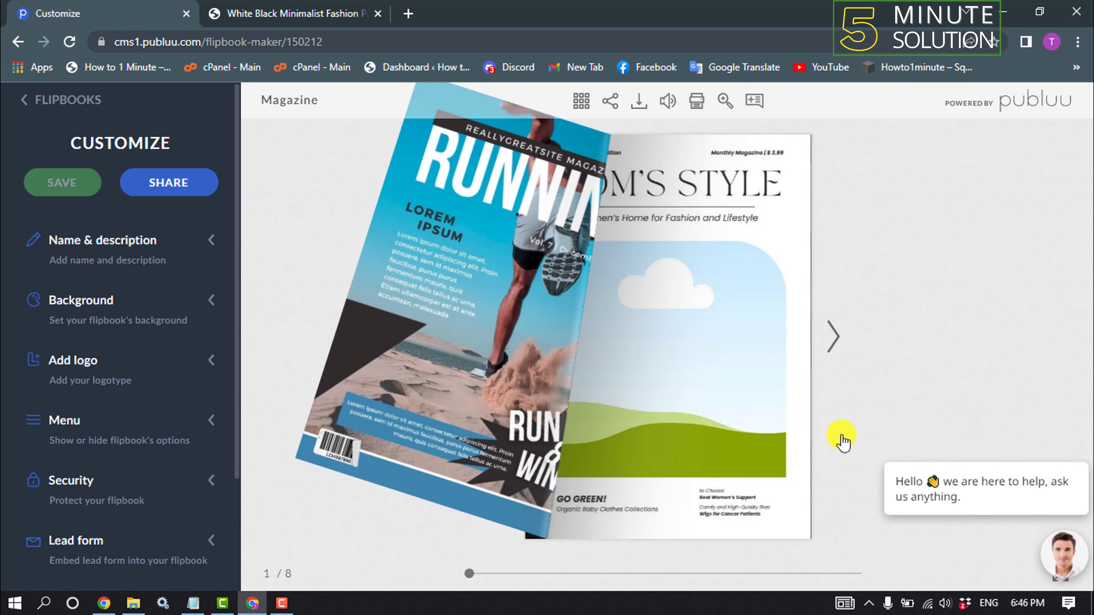
{"action": "left_click_drag", "start_coordinate": [781, 489], "coordinate": [361, 447]}
{"action": "left_click_drag", "start_coordinate": [857, 392], "coordinate": [586, 384]}
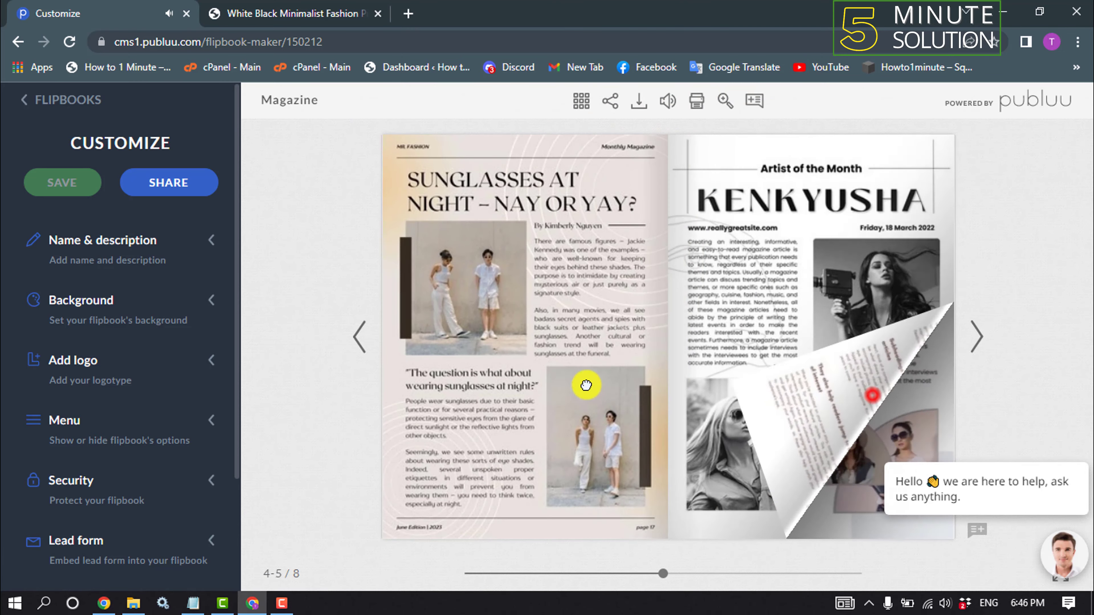
{"action": "left_click_drag", "start_coordinate": [879, 366], "coordinate": [532, 366]}
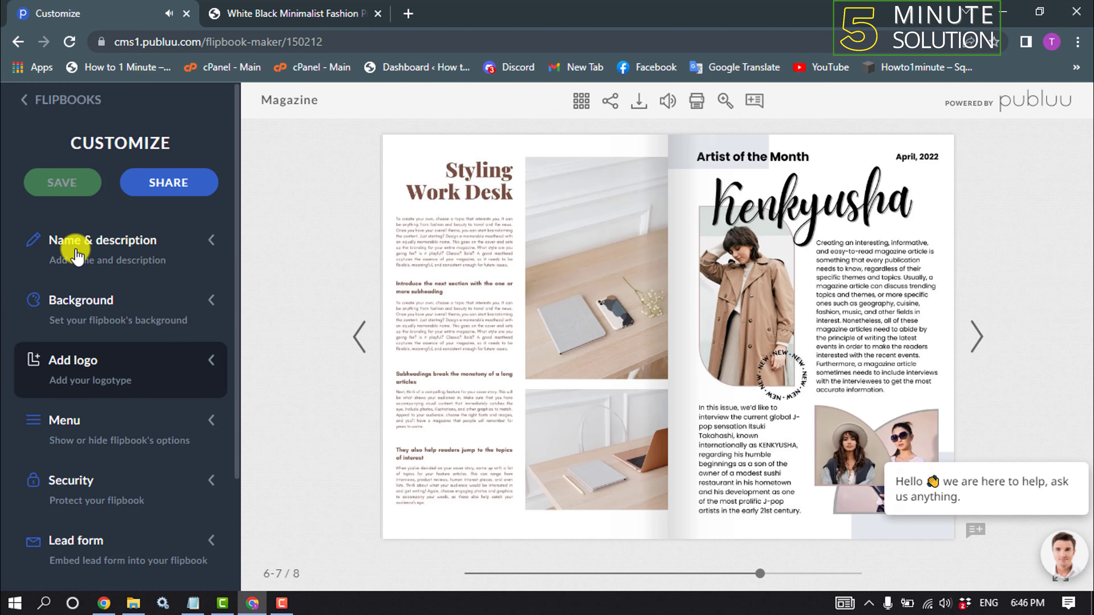
Step: Check the flipbook name 'Magazine' and the empty description under Name & description
{"action": "left_click", "coordinate": [86, 258]}
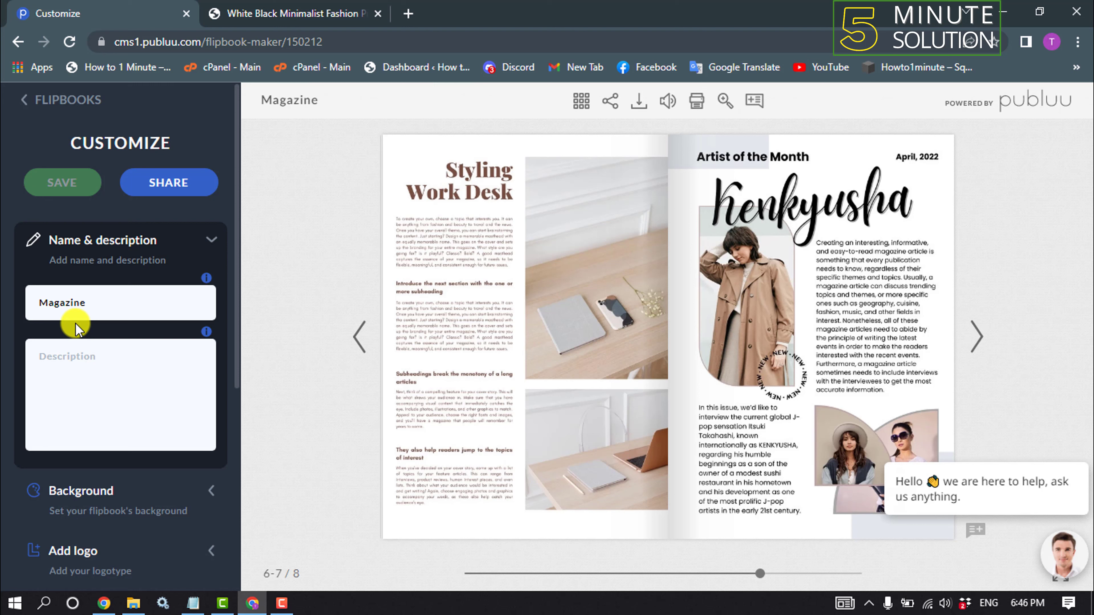
{"action": "left_click_drag", "start_coordinate": [100, 307], "coordinate": [34, 303]}
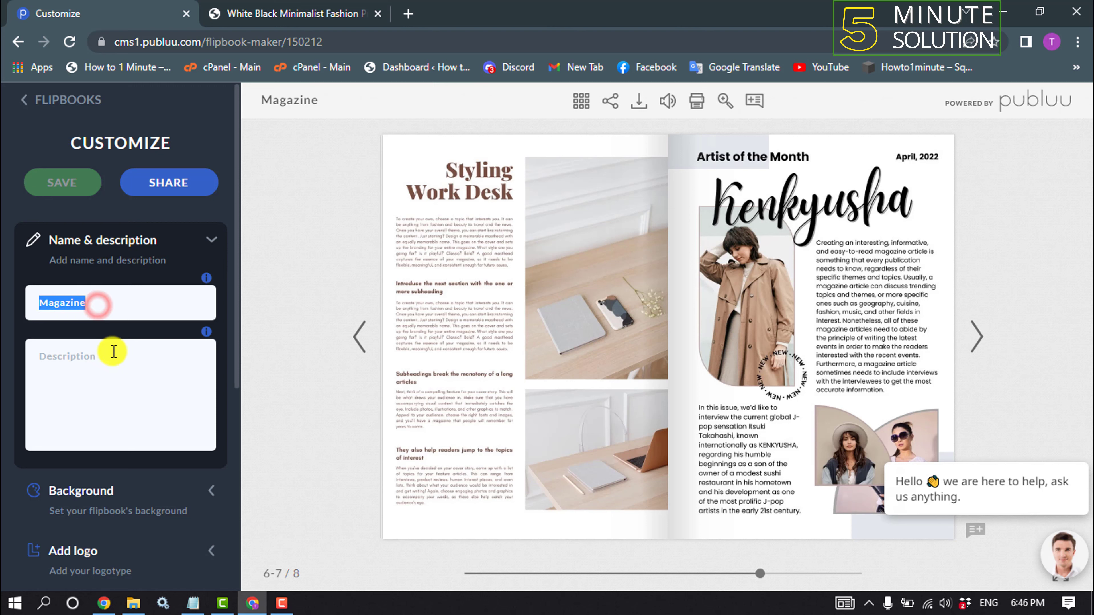
{"action": "left_click", "coordinate": [113, 392]}
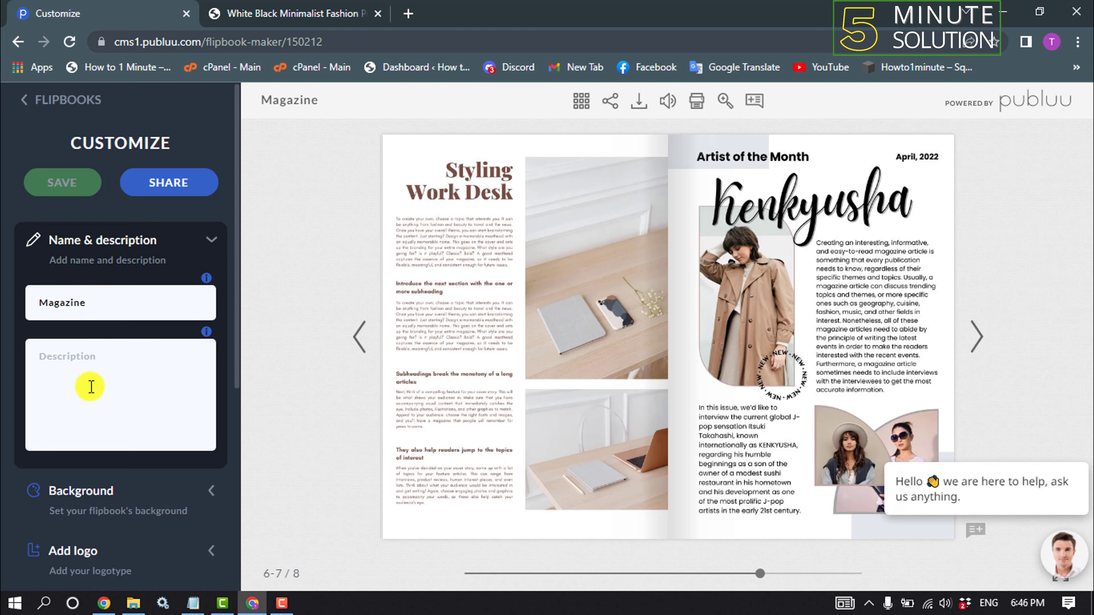
{"action": "left_click", "coordinate": [117, 258]}
Step: Apply the wood-texture theme as the flipbook background
{"action": "left_click", "coordinate": [125, 317]}
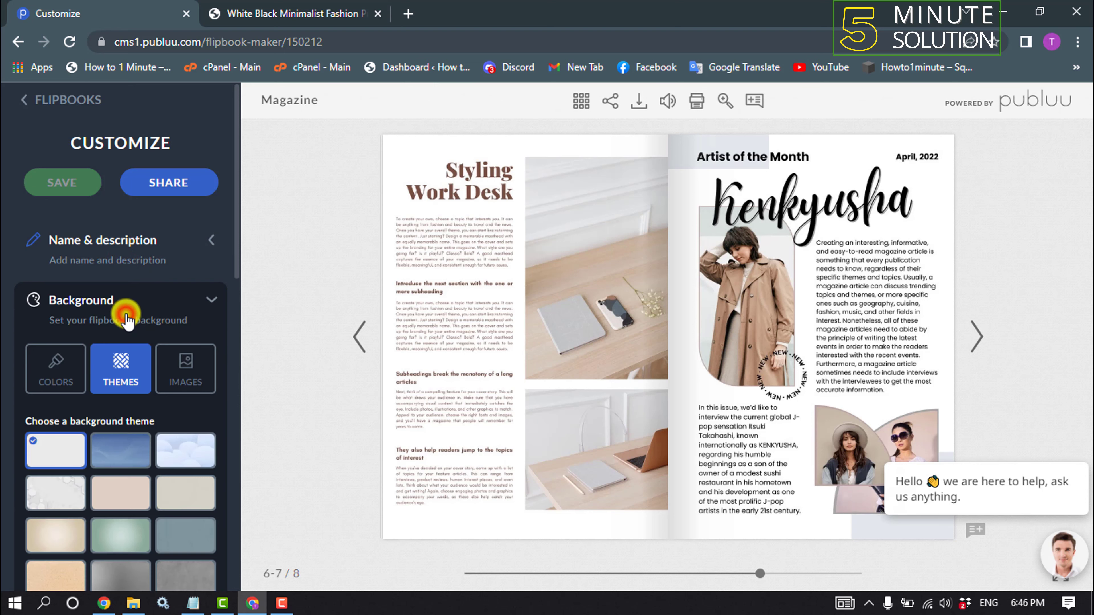
{"action": "scroll", "coordinate": [125, 319], "scroll_direction": "down", "scroll_amount": 5}
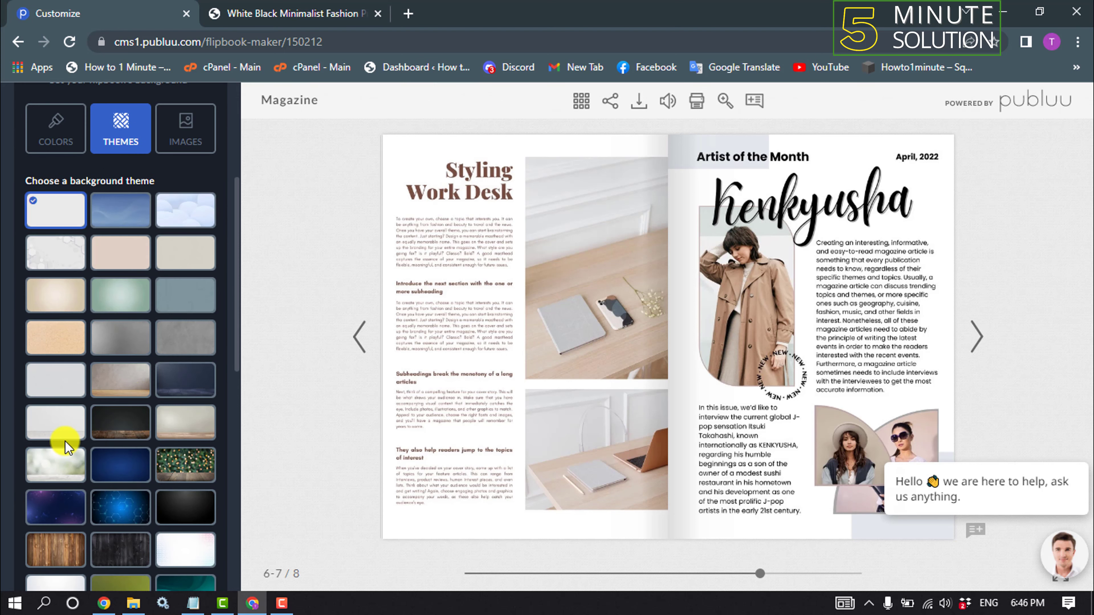
{"action": "scroll", "coordinate": [66, 447], "scroll_direction": "down", "scroll_amount": 4}
{"action": "left_click", "coordinate": [51, 398]}
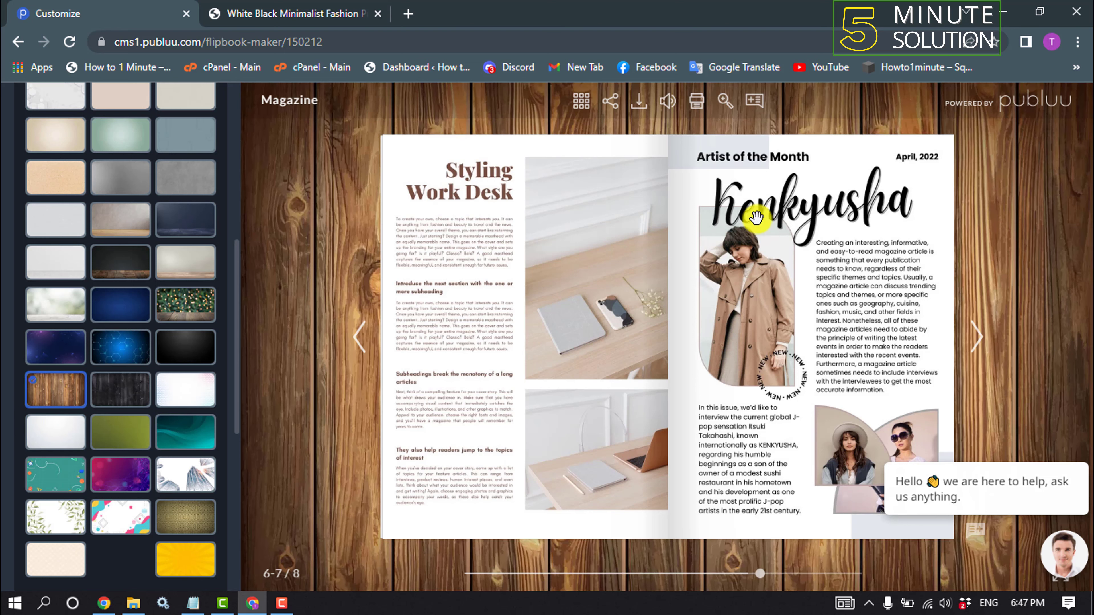
{"action": "scroll", "coordinate": [117, 276], "scroll_direction": "up", "scroll_amount": 8}
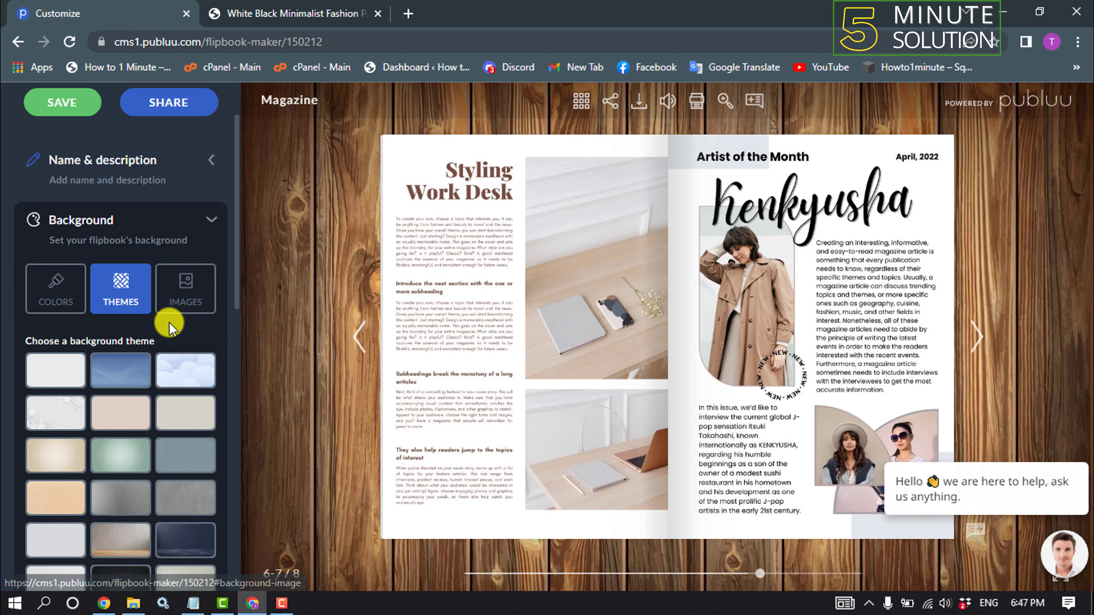
Step: Add '5 Minute solution-logo.png' from E:\Office Documents as the flipbook logo
{"action": "left_click", "coordinate": [176, 222]}
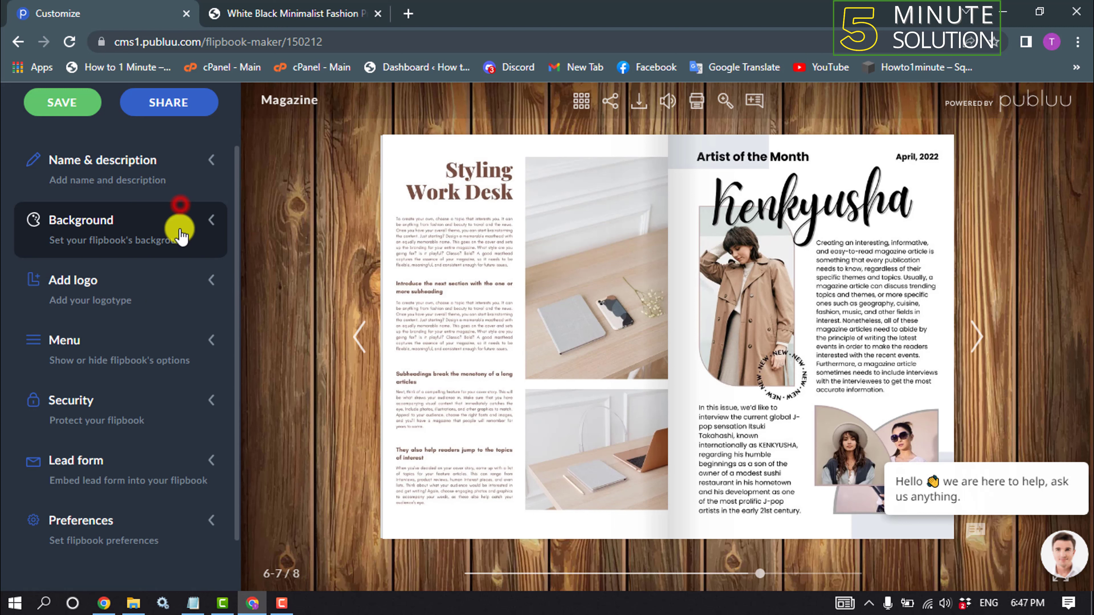
{"action": "left_click", "coordinate": [137, 297]}
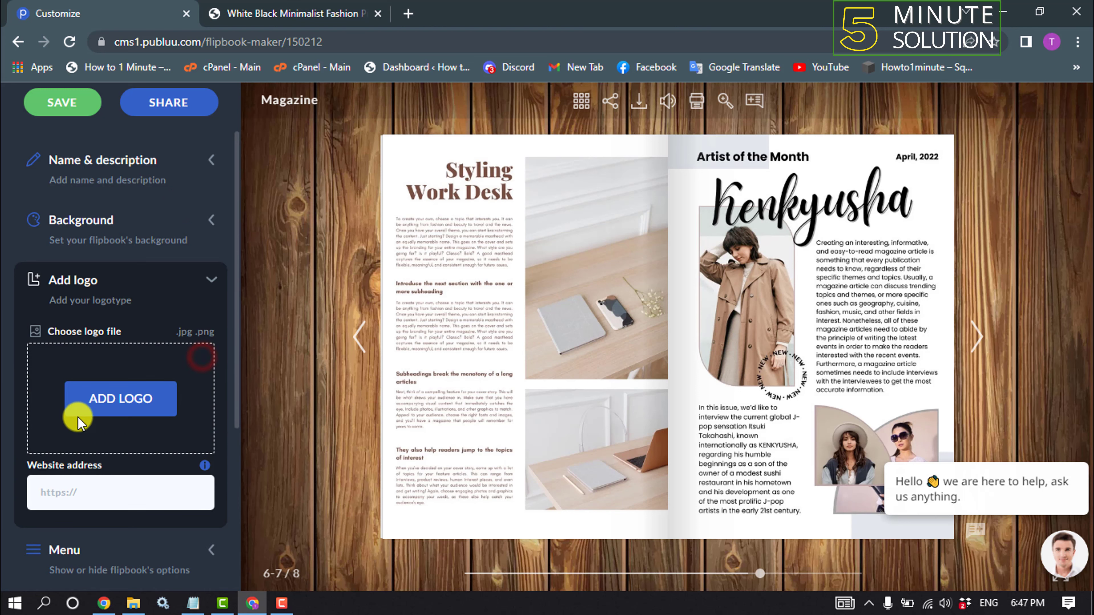
{"action": "left_click", "coordinate": [118, 407]}
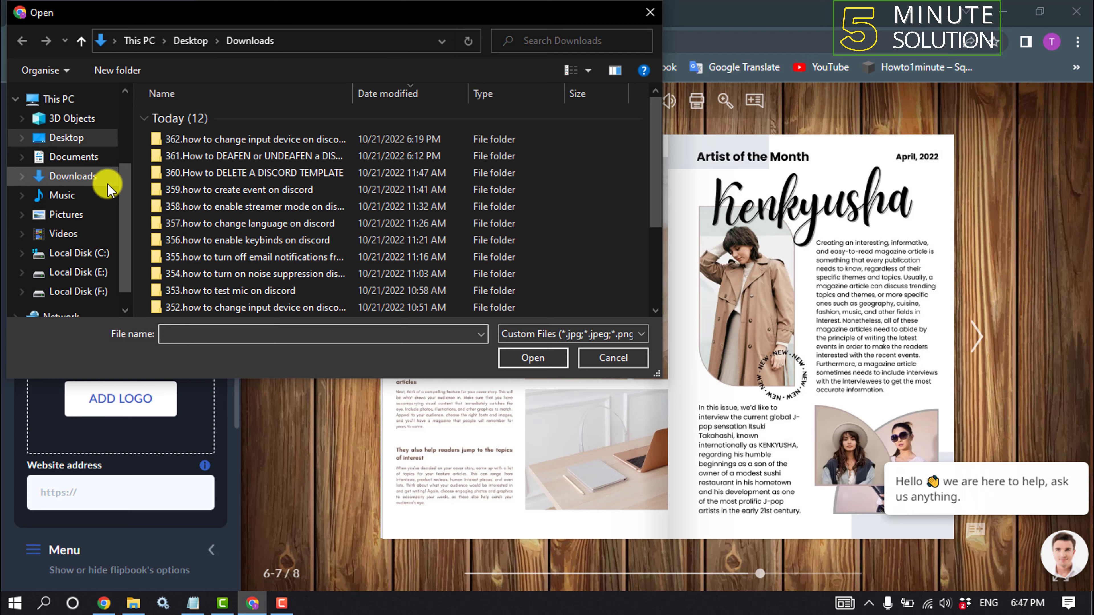
{"action": "left_click", "coordinate": [76, 272]}
{"action": "double_click", "coordinate": [195, 160]}
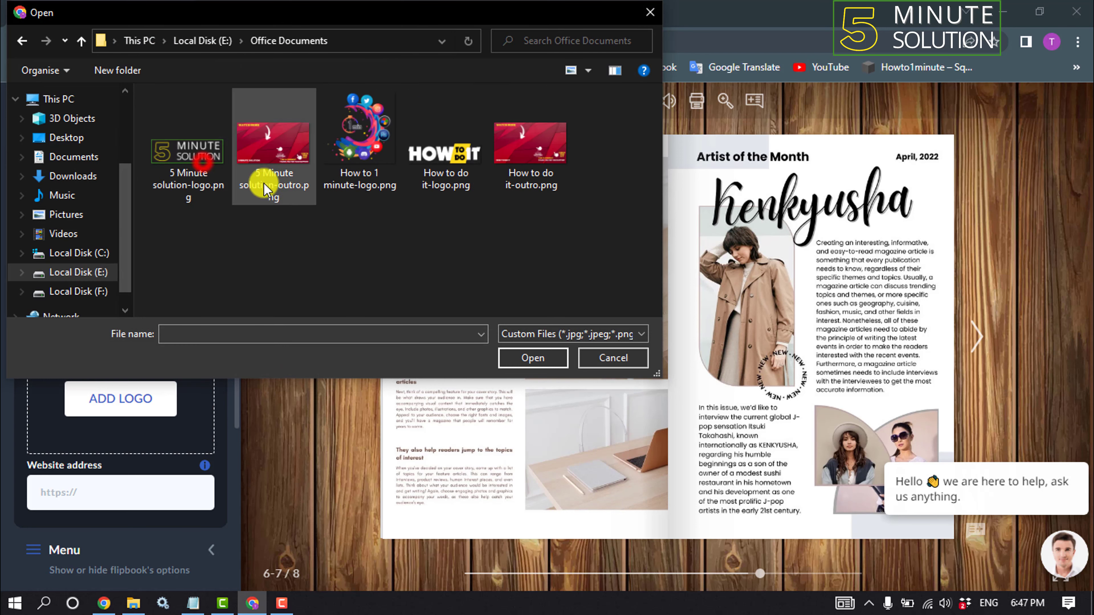
{"action": "double_click", "coordinate": [176, 161]}
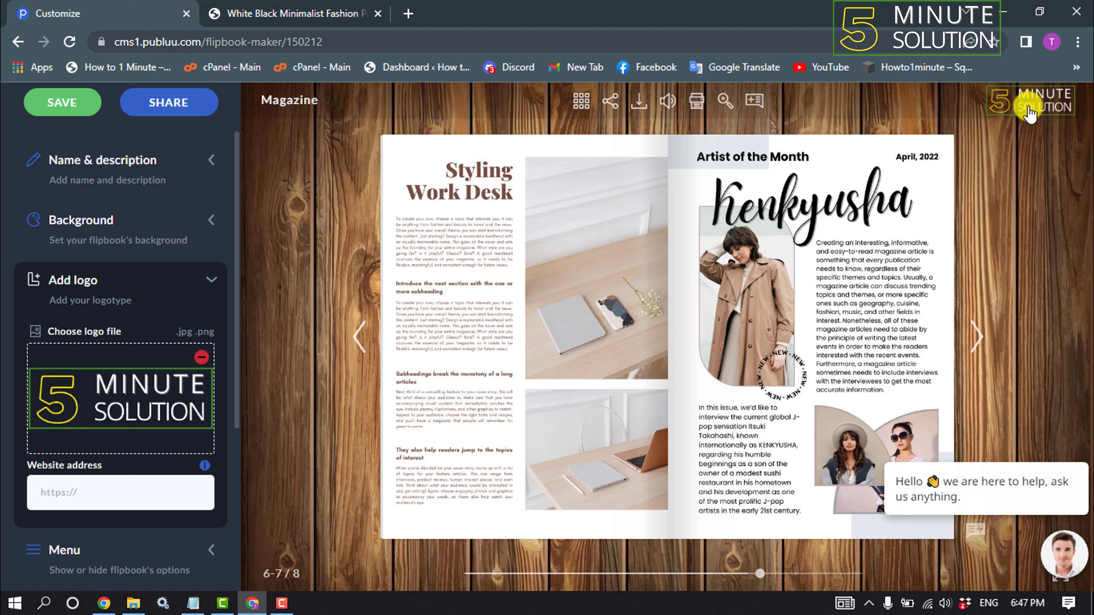
{"action": "left_click", "coordinate": [163, 295]}
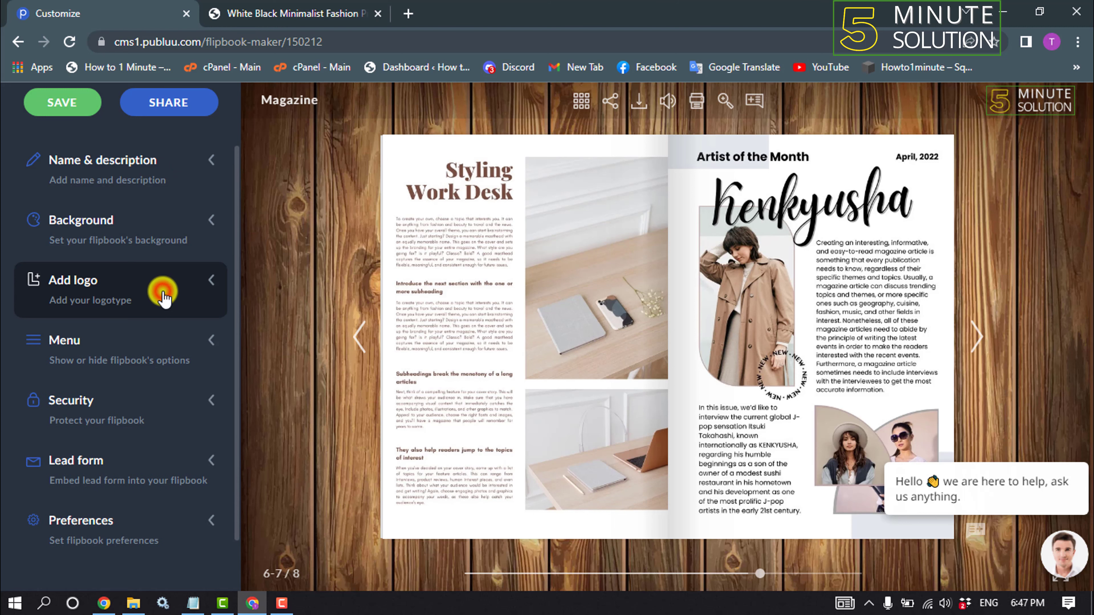
{"action": "scroll", "coordinate": [149, 308], "scroll_direction": "down", "scroll_amount": 2}
Step: Toggle the Download PDF and Print menu options off and back on
{"action": "left_click", "coordinate": [140, 293]}
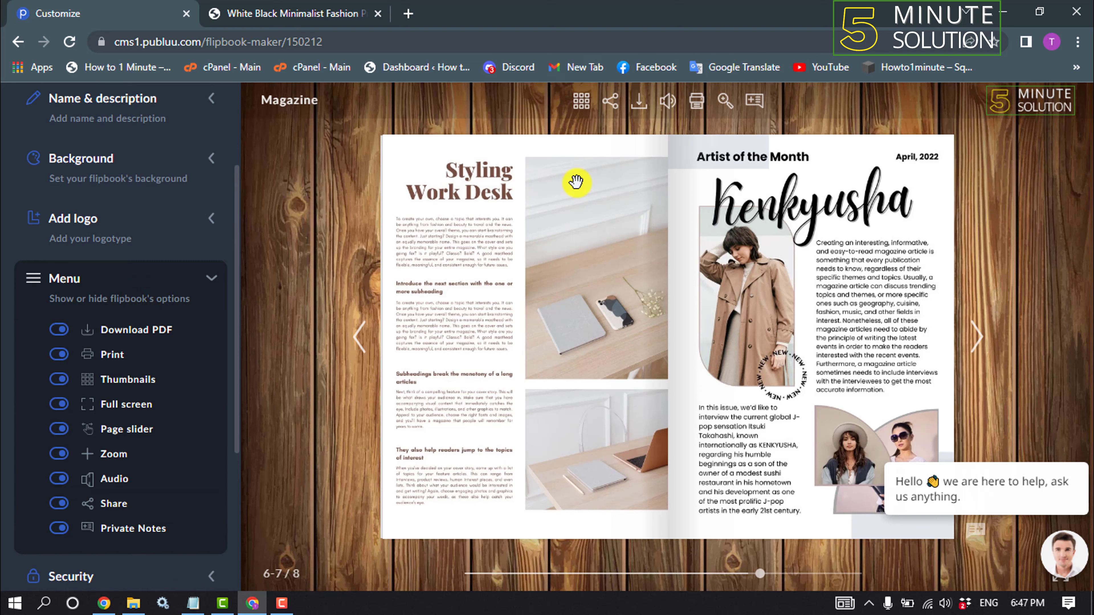
{"action": "left_click", "coordinate": [64, 329]}
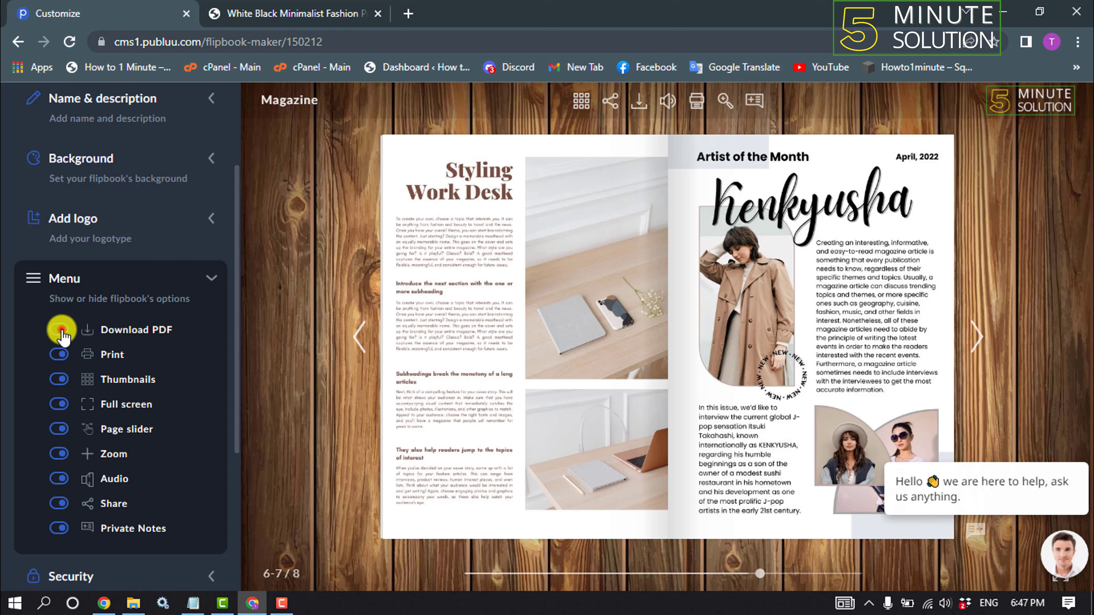
{"action": "left_click", "coordinate": [60, 330]}
{"action": "left_click", "coordinate": [57, 354]}
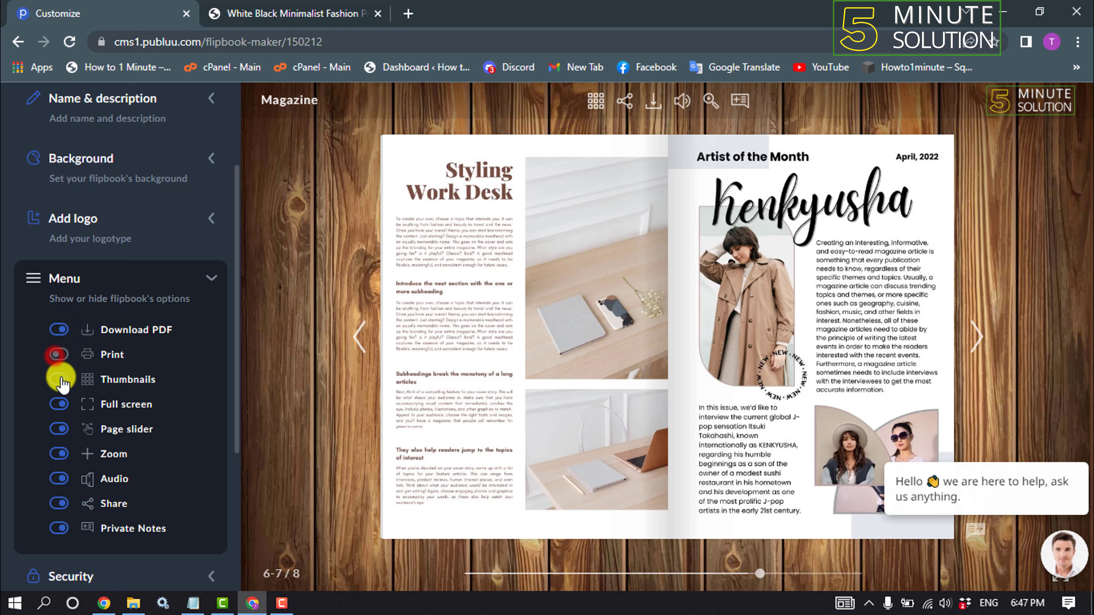
{"action": "left_click", "coordinate": [59, 379]}
Step: Toggle Thumbnails and Zoom off and back on, leaving all enabled, then show Security settings
{"action": "left_click", "coordinate": [58, 354]}
{"action": "left_click", "coordinate": [58, 453]}
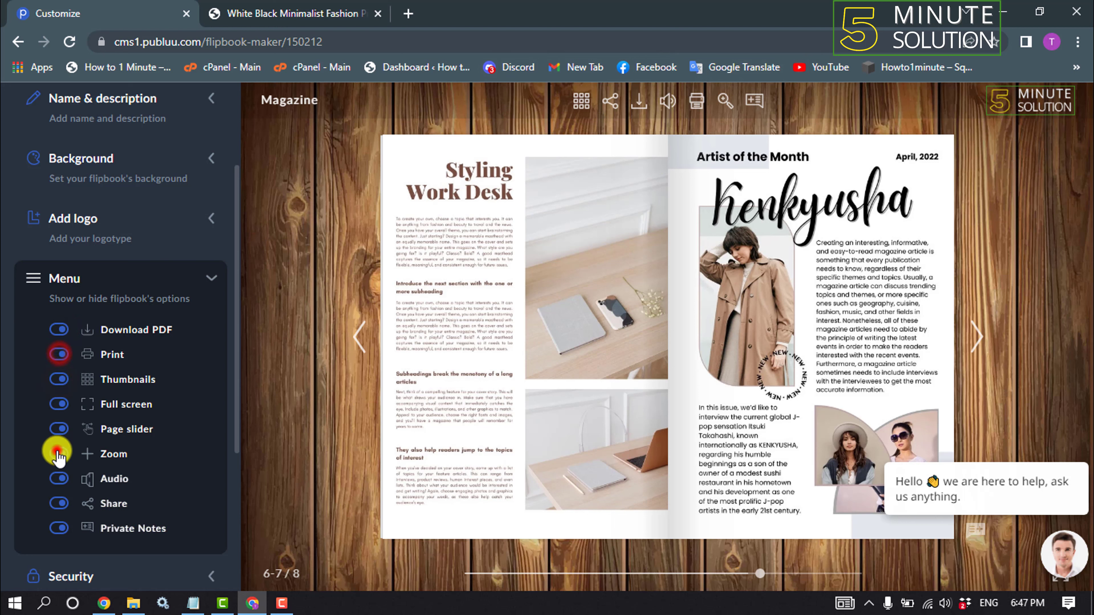
{"action": "left_click", "coordinate": [58, 453]}
{"action": "left_click", "coordinate": [97, 283]}
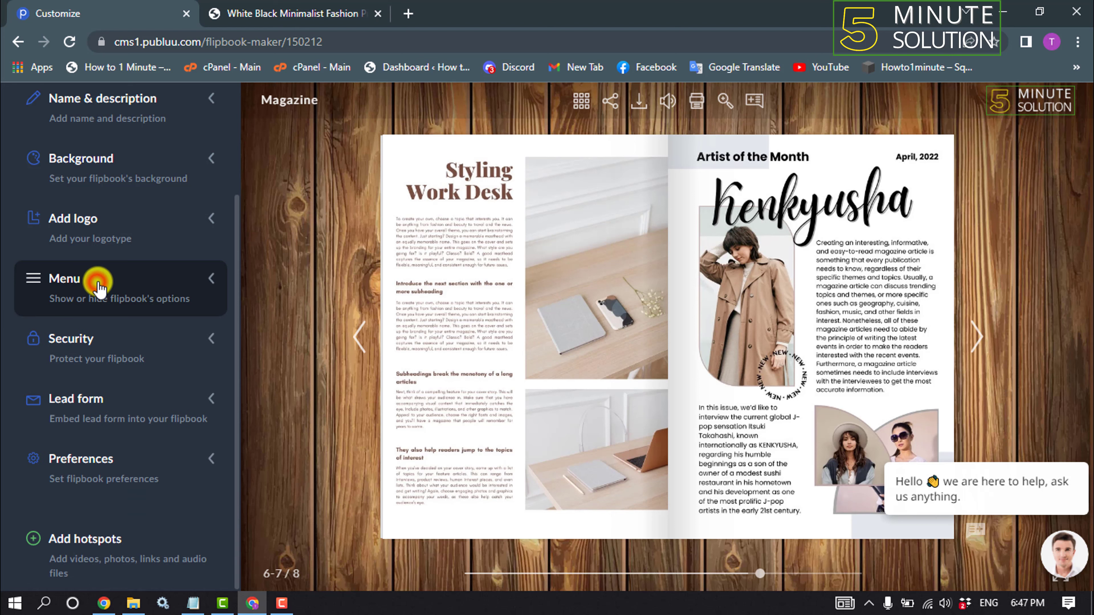
{"action": "left_click", "coordinate": [127, 350]}
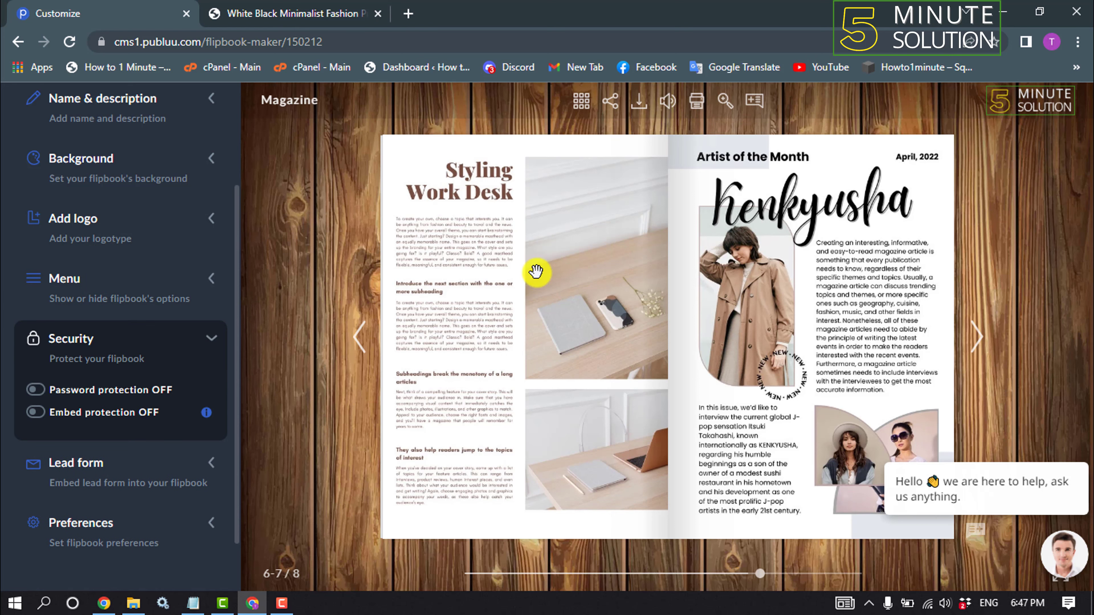
{"action": "left_click", "coordinate": [92, 352]}
{"action": "left_click", "coordinate": [130, 399]}
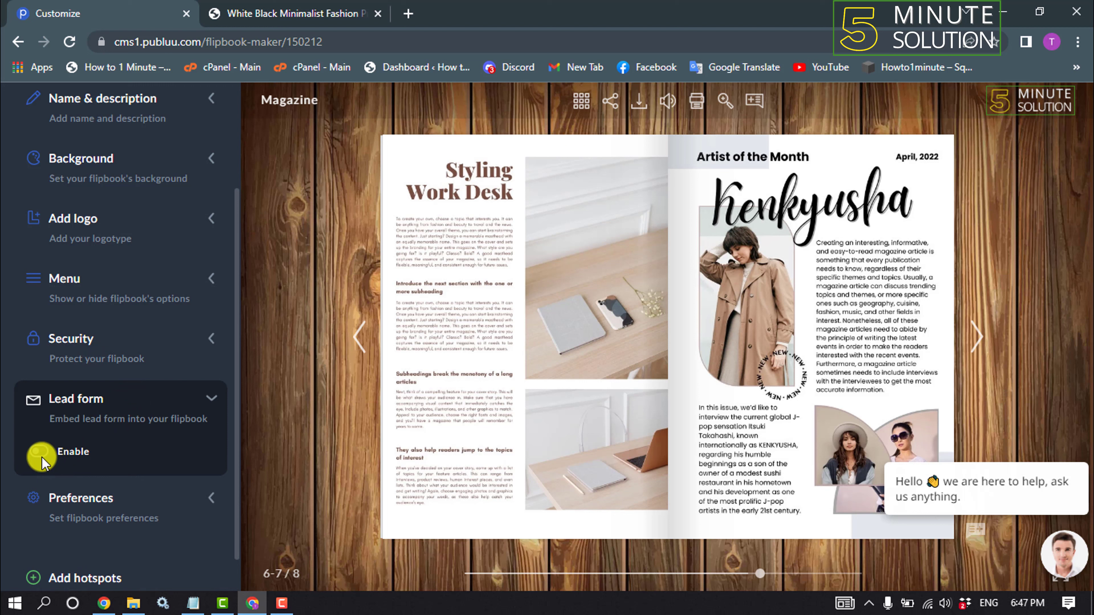
{"action": "left_click", "coordinate": [91, 412]}
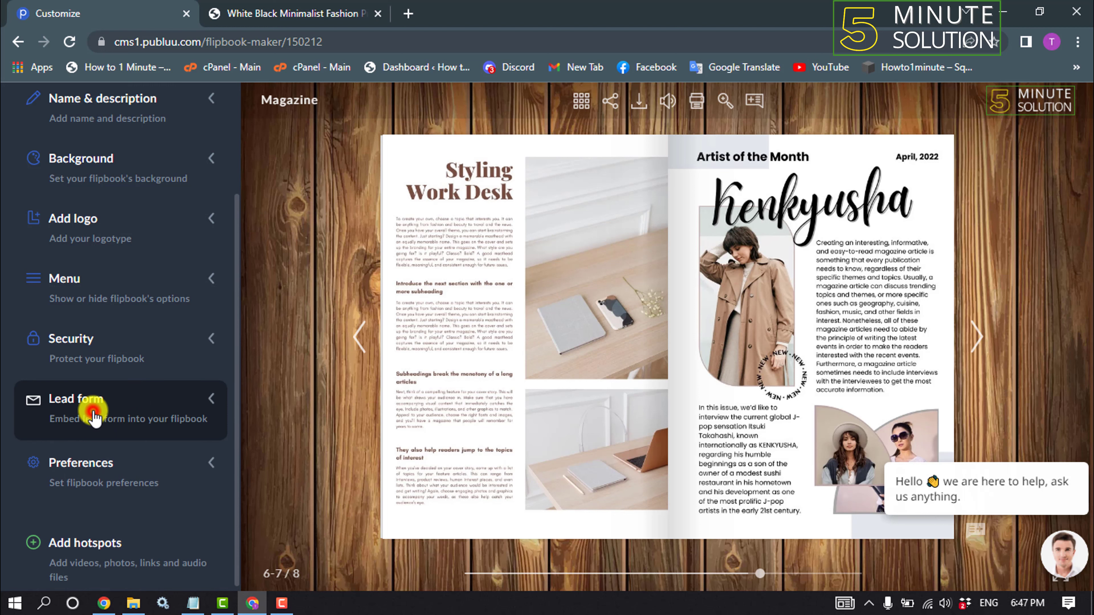
{"action": "left_click", "coordinate": [99, 476]}
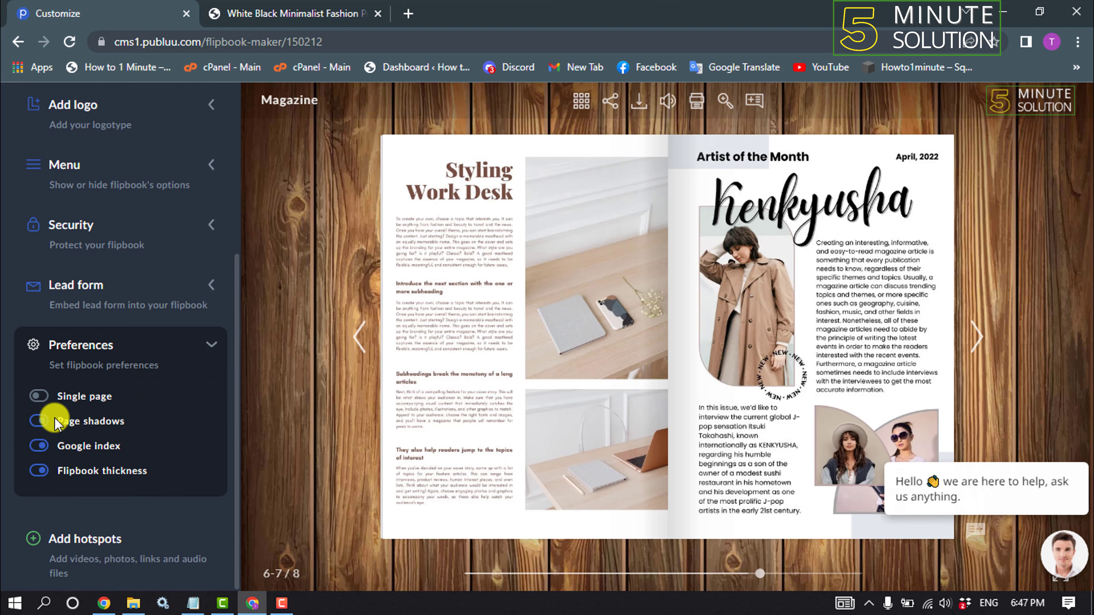
{"action": "left_click", "coordinate": [158, 345]}
{"action": "scroll", "coordinate": [167, 474], "scroll_direction": "up", "scroll_amount": 5}
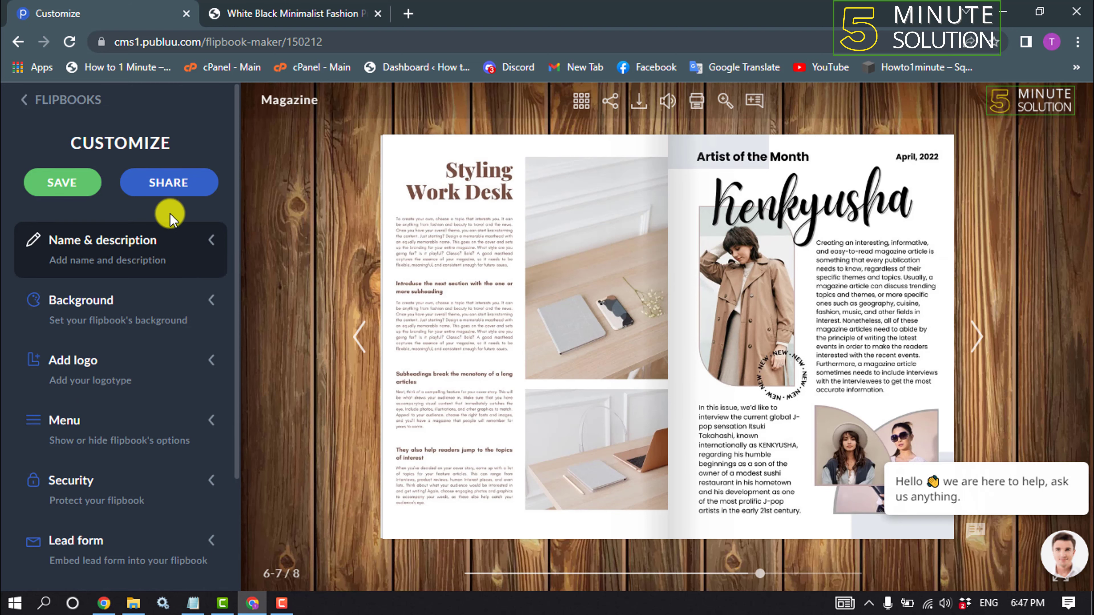
Step: Copy the Magazine flipbook's share link from the Link tab and close the Share dialog
{"action": "left_click", "coordinate": [178, 192]}
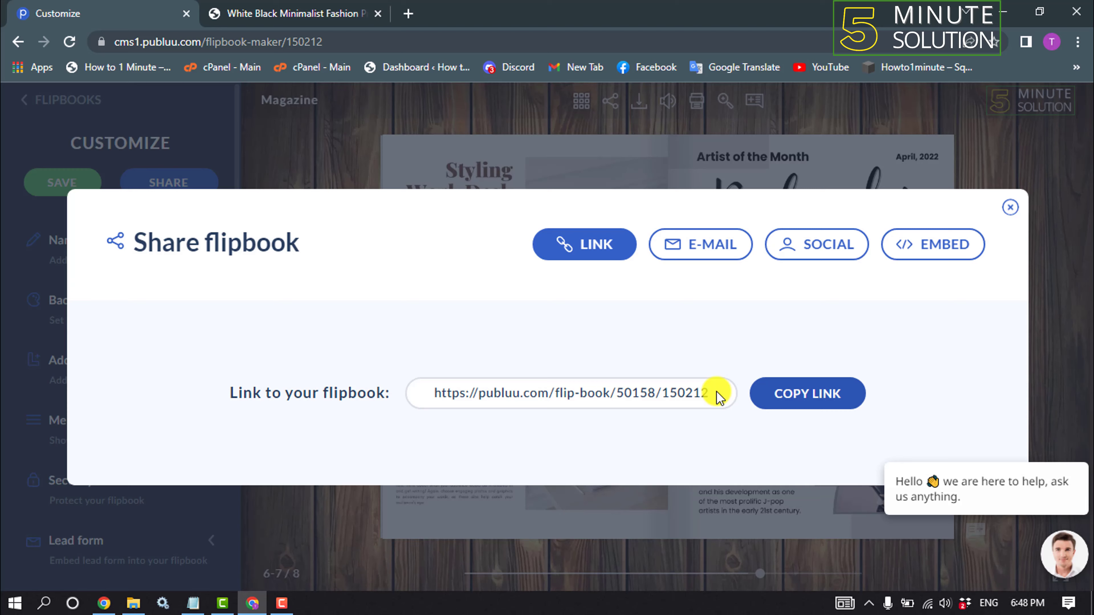
{"action": "left_click_drag", "start_coordinate": [718, 396], "coordinate": [415, 391]}
{"action": "key", "text": "ctrl+c"}
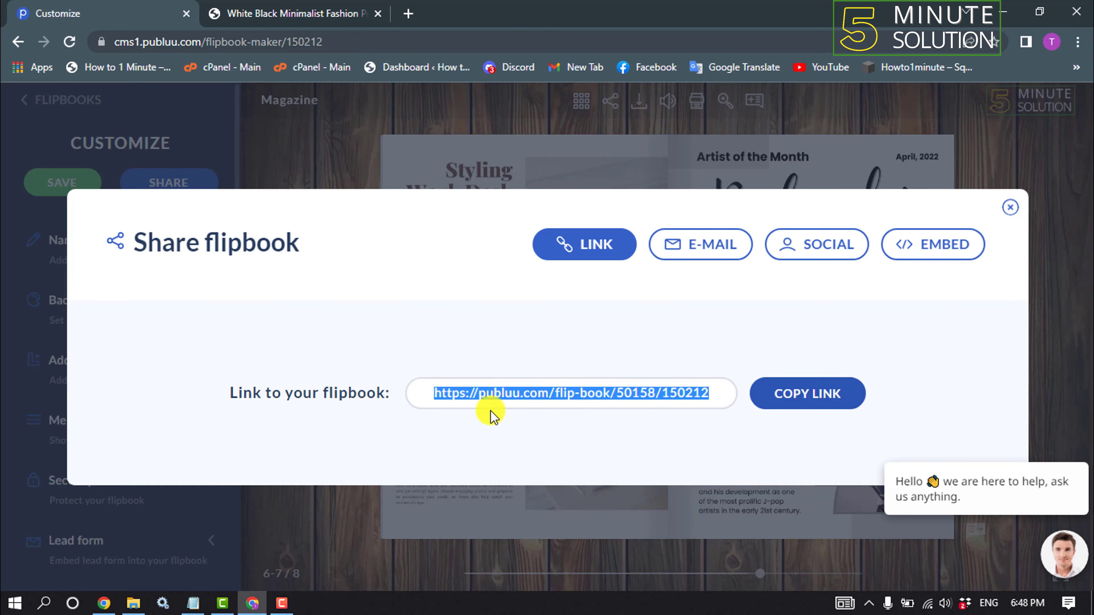
{"action": "left_click", "coordinate": [821, 394]}
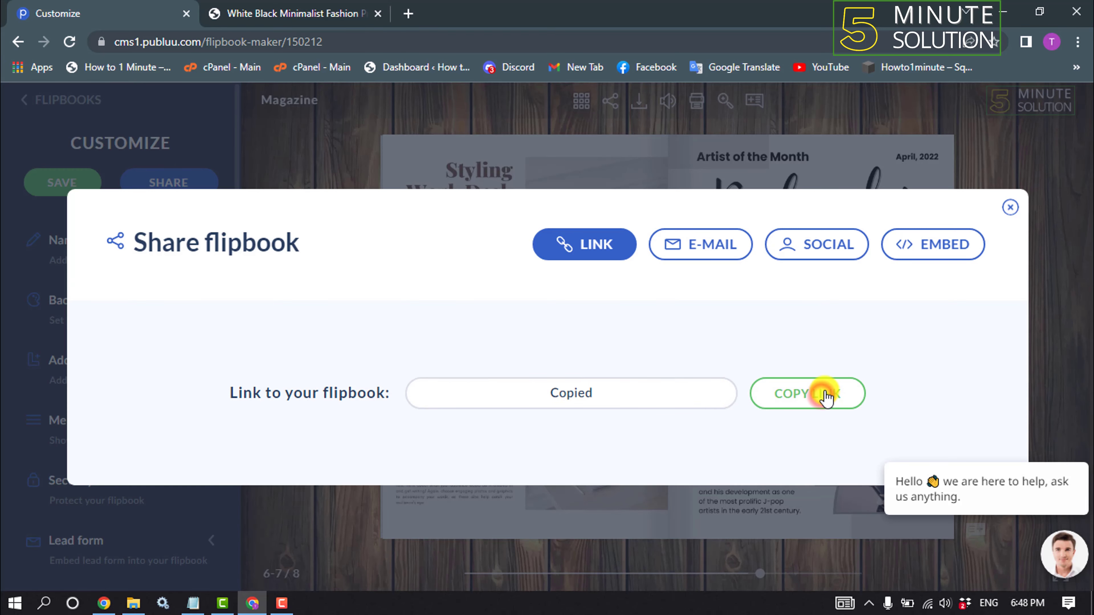
{"action": "left_click", "coordinate": [808, 142]}
{"action": "left_click", "coordinate": [1077, 41]}
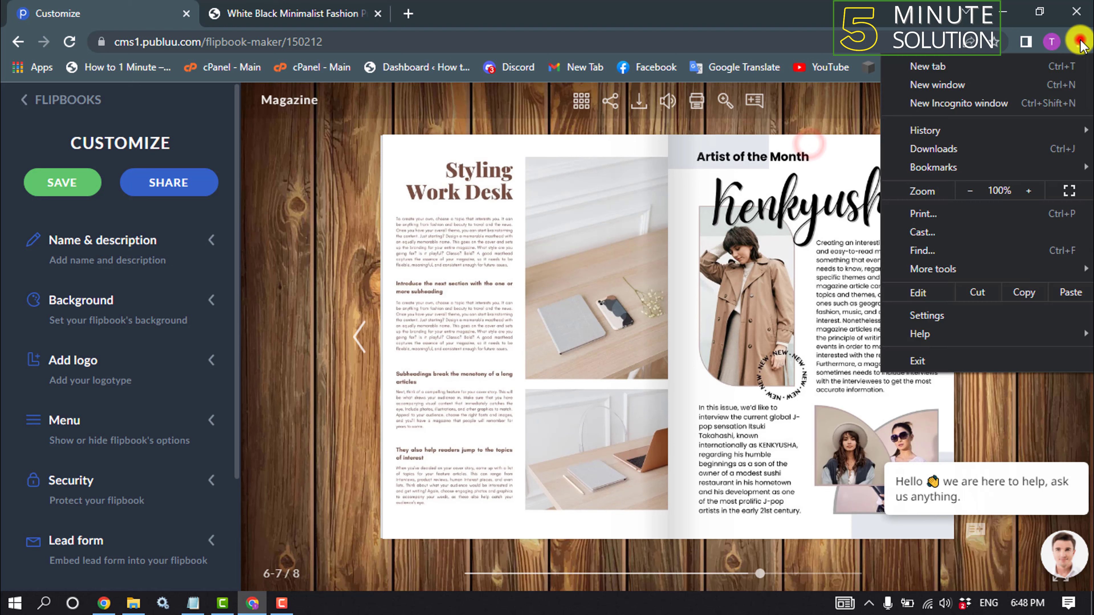
Step: Open the copied flipbook link in a new Incognito window
{"action": "left_click", "coordinate": [951, 106]}
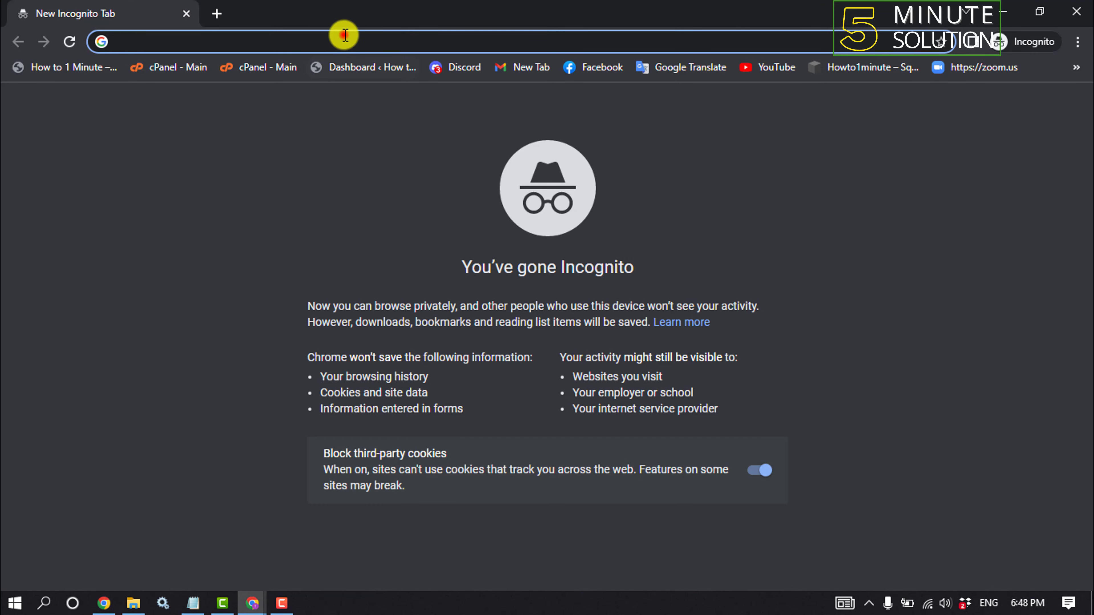
{"action": "right_click", "coordinate": [343, 38]}
{"action": "left_click", "coordinate": [409, 166]}
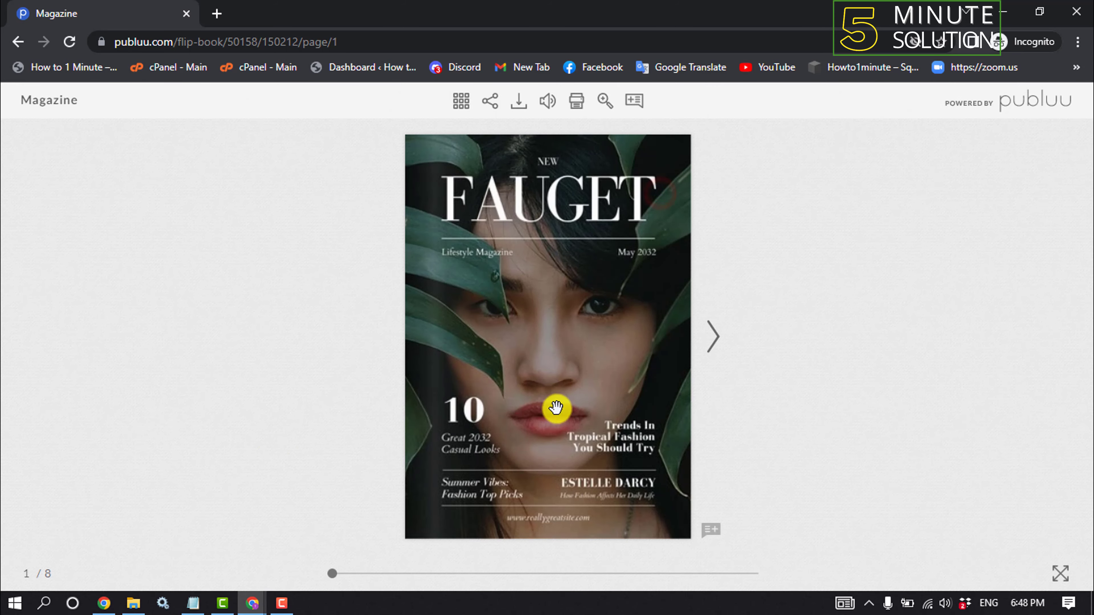
Step: Page through the online magazine to the last page and back toward the cover
{"action": "left_click_drag", "start_coordinate": [649, 389], "coordinate": [408, 361]}
{"action": "left_click_drag", "start_coordinate": [725, 390], "coordinate": [229, 384]}
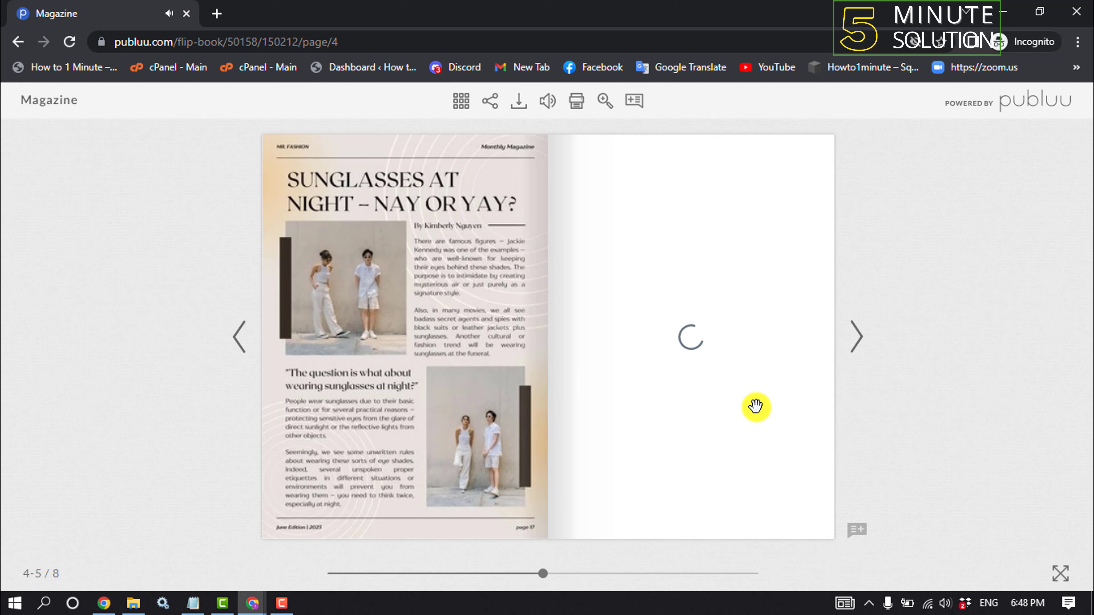
{"action": "left_click_drag", "start_coordinate": [758, 395], "coordinate": [220, 410]}
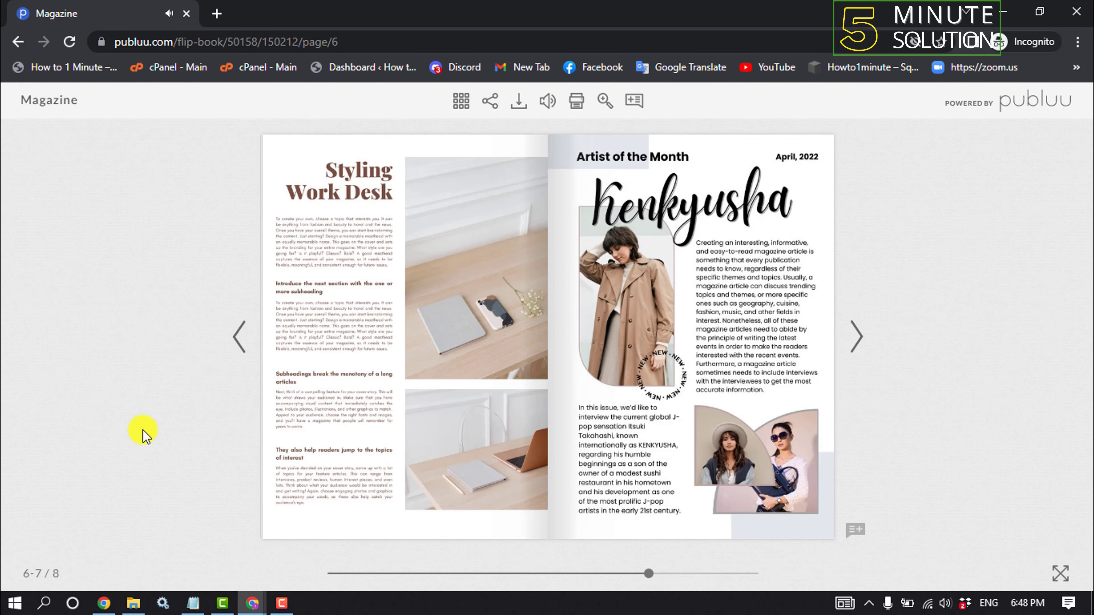
{"action": "left_click", "coordinate": [674, 441]}
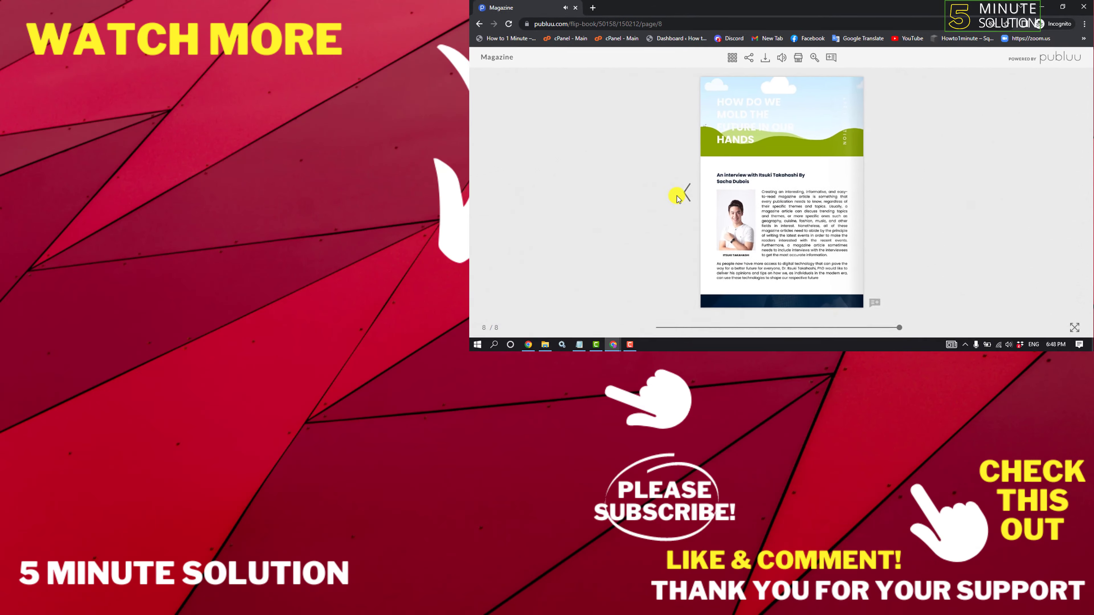
{"action": "left_click", "coordinate": [679, 198]}
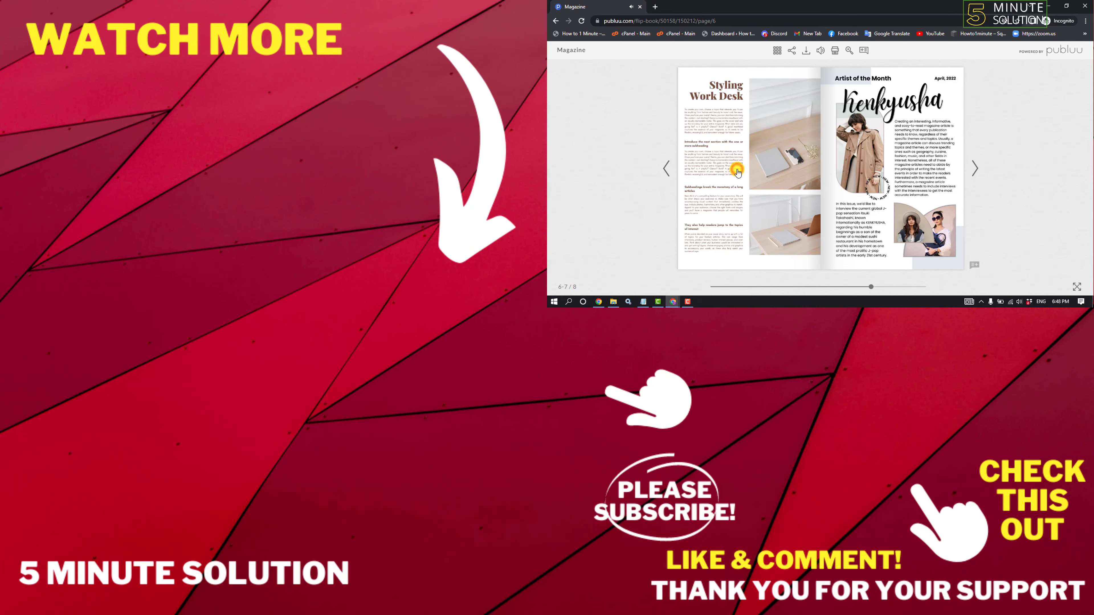
{"action": "left_click", "coordinate": [661, 177]}
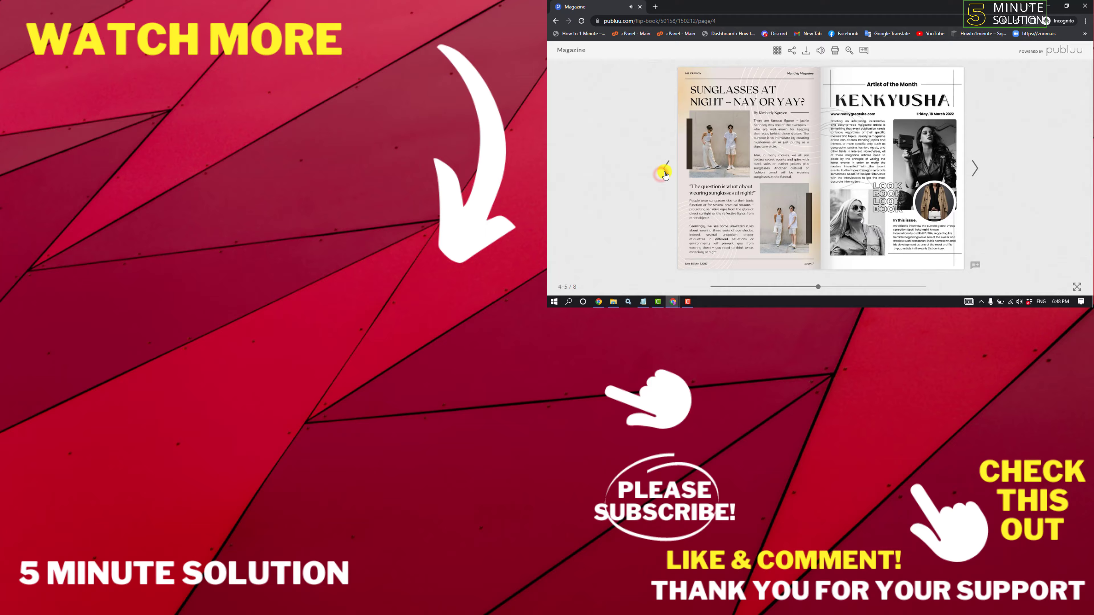